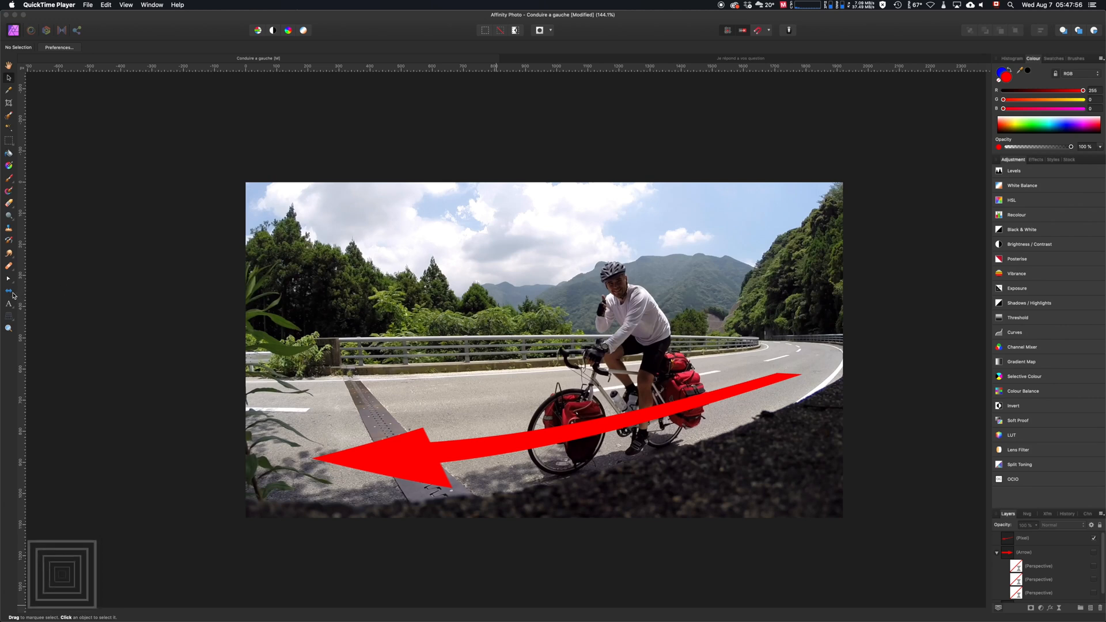
- Reveal the Shape tool flyout listing the drawable shape kinds
click(10, 292)
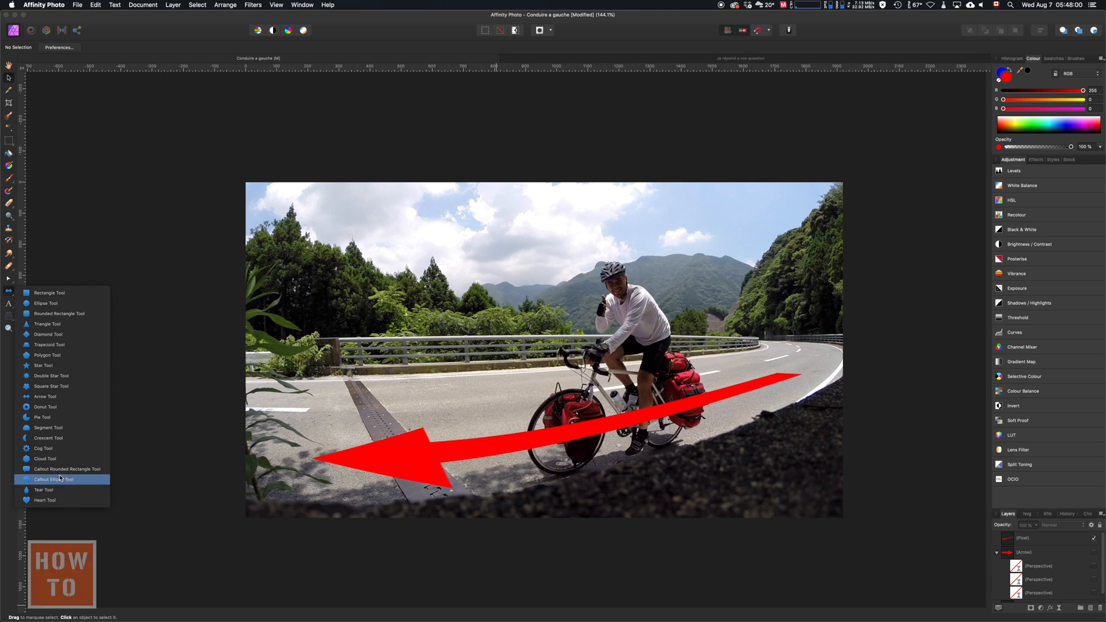
- With the Arrow Tool, draw a red arrow across the sky above the cyclist
click(49, 399)
mouse_move(357, 232)
mouse_down()
mouse_move(527, 278)
mouse_move(730, 290)
mouse_up()
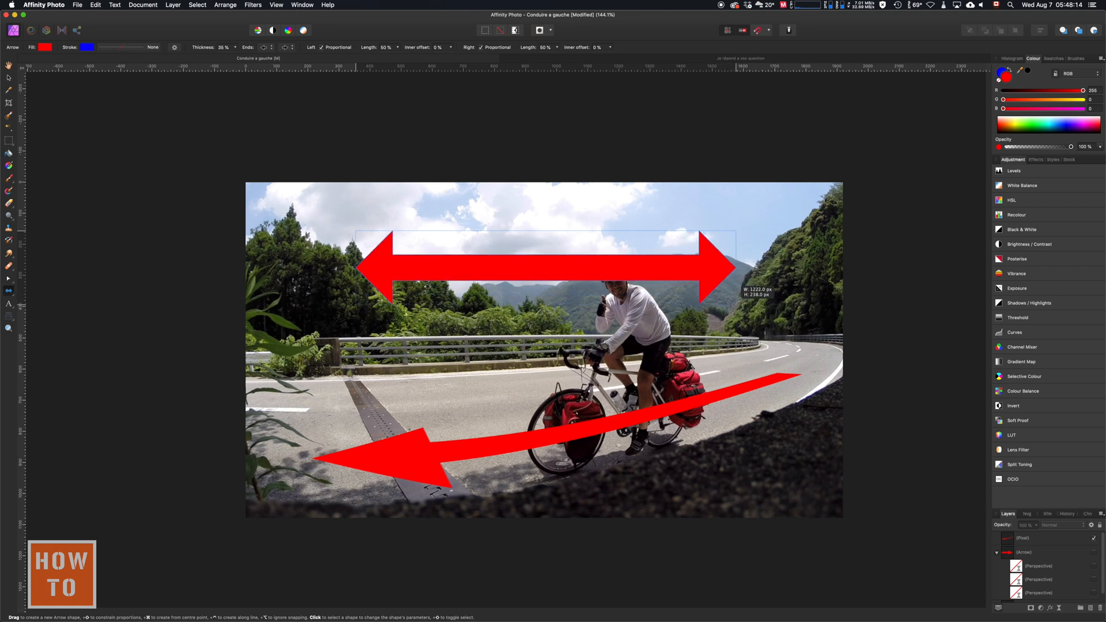
drag(730, 291, 737, 304)
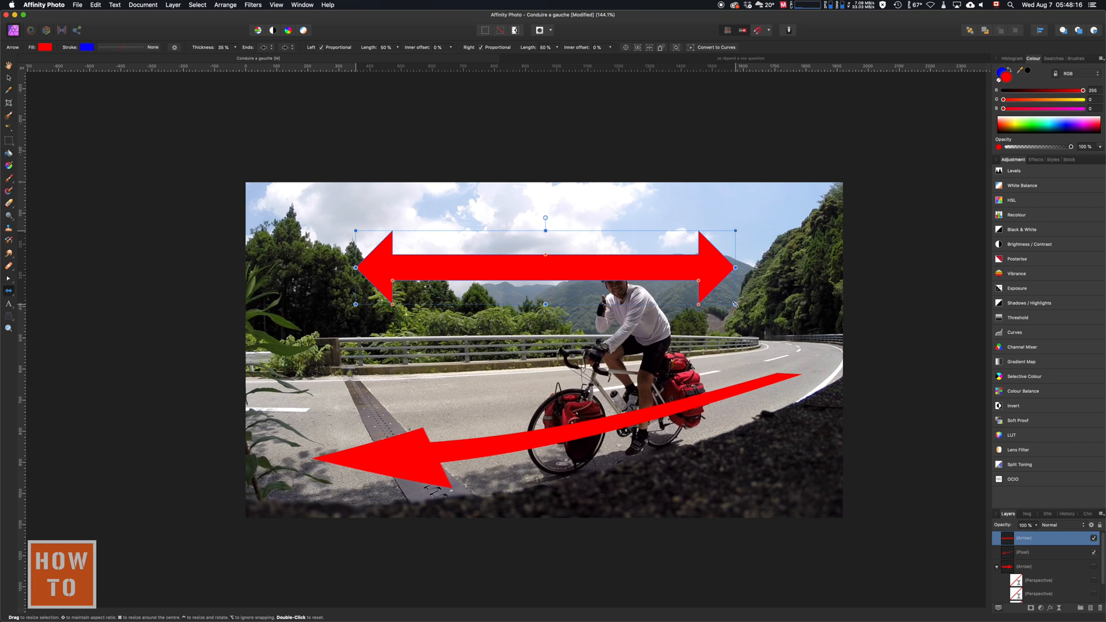
- Set the arrow's left end to None and its right end to a standard Arrow head
click(270, 48)
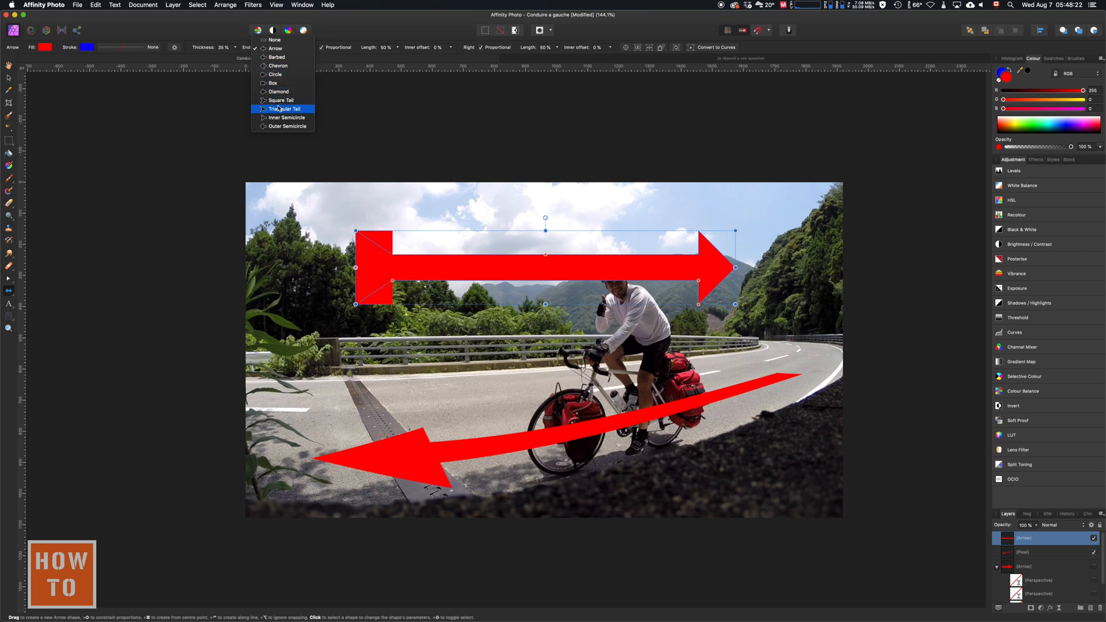
click(265, 40)
click(284, 48)
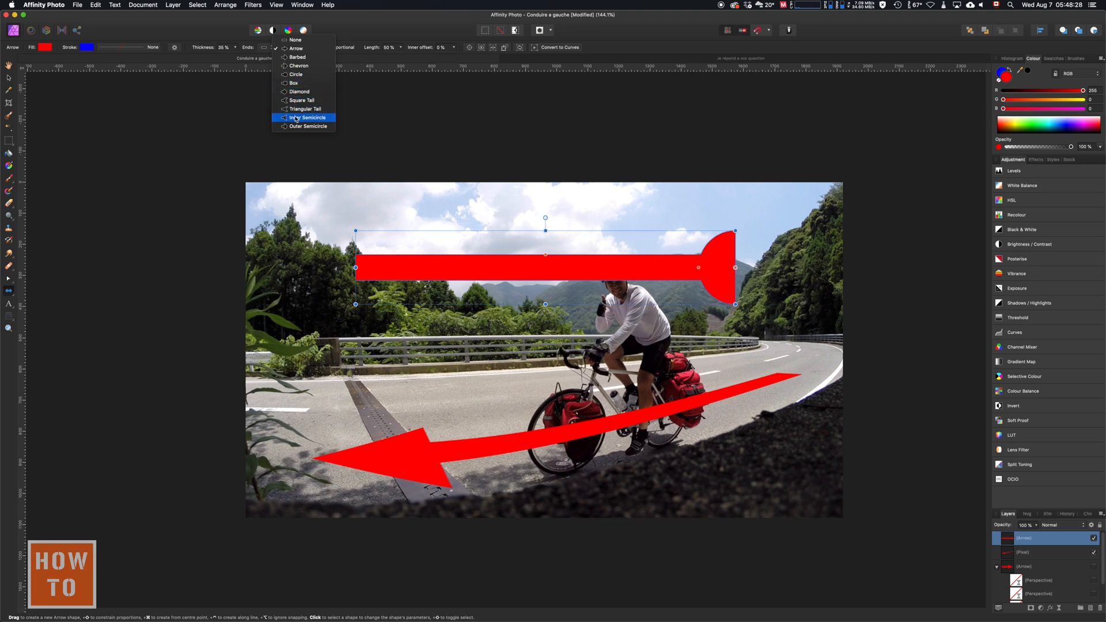
click(293, 48)
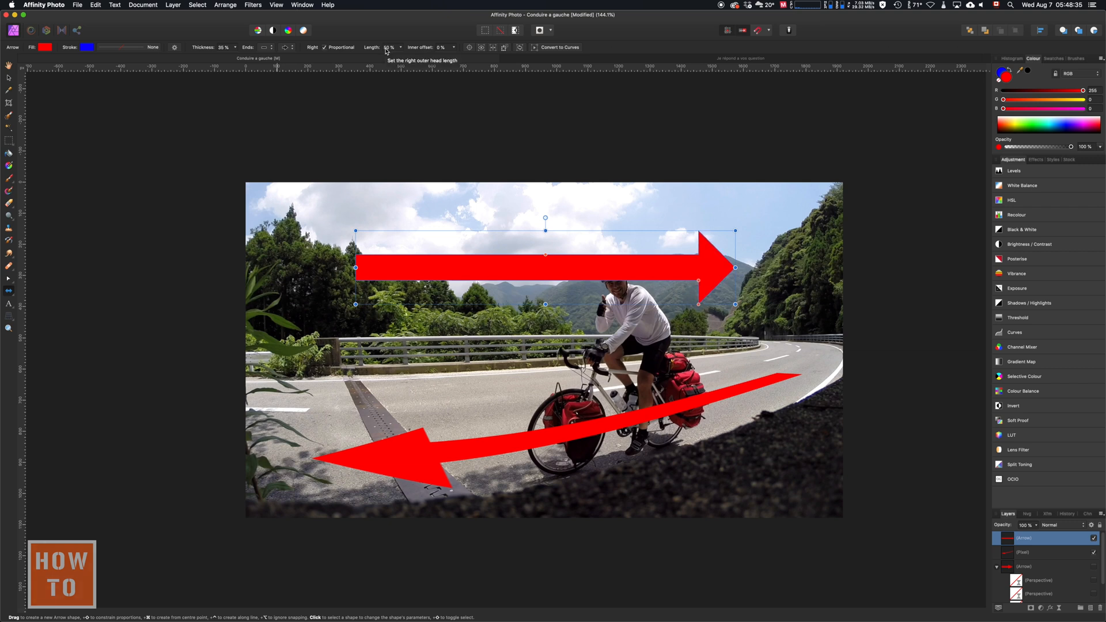
- Lengthen the right head to 69% and raise thickness to 36%
drag(385, 47, 441, 47)
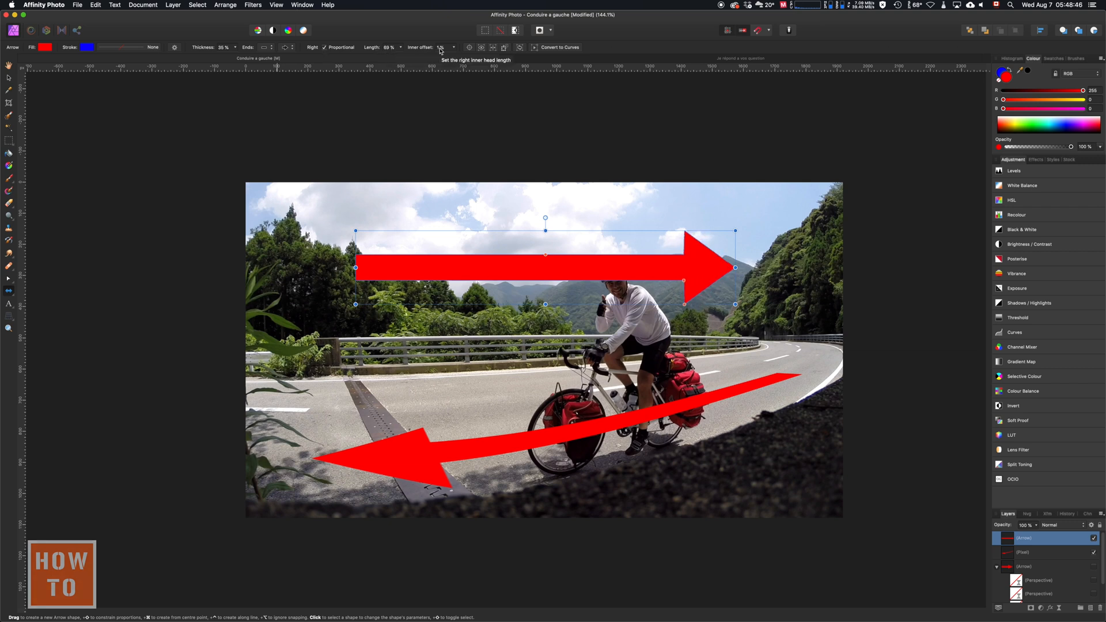
drag(225, 47, 227, 47)
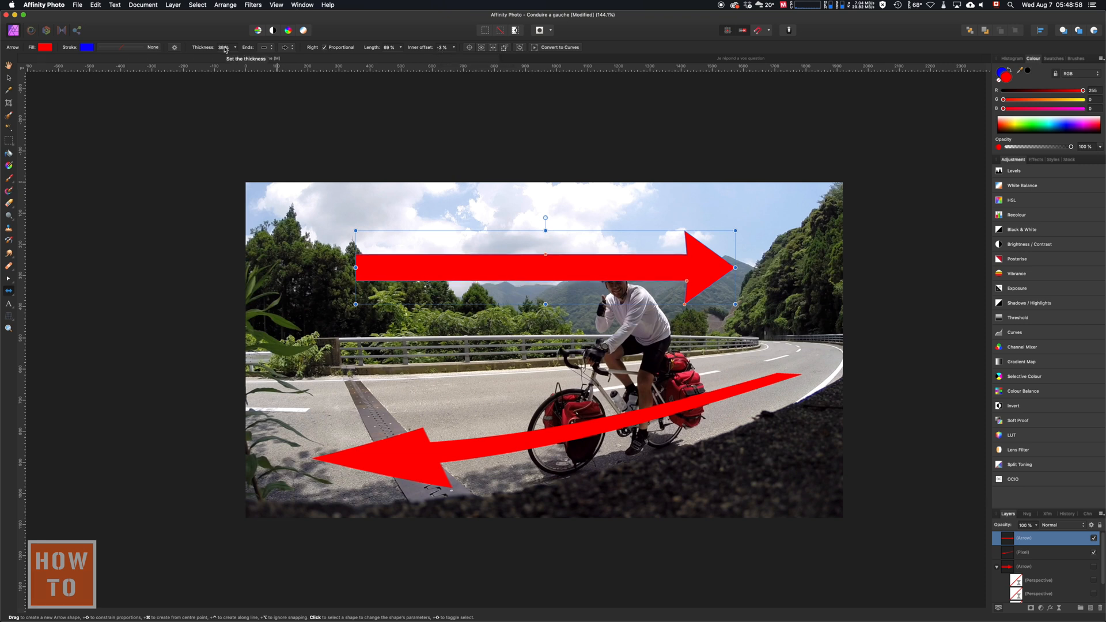
click(121, 48)
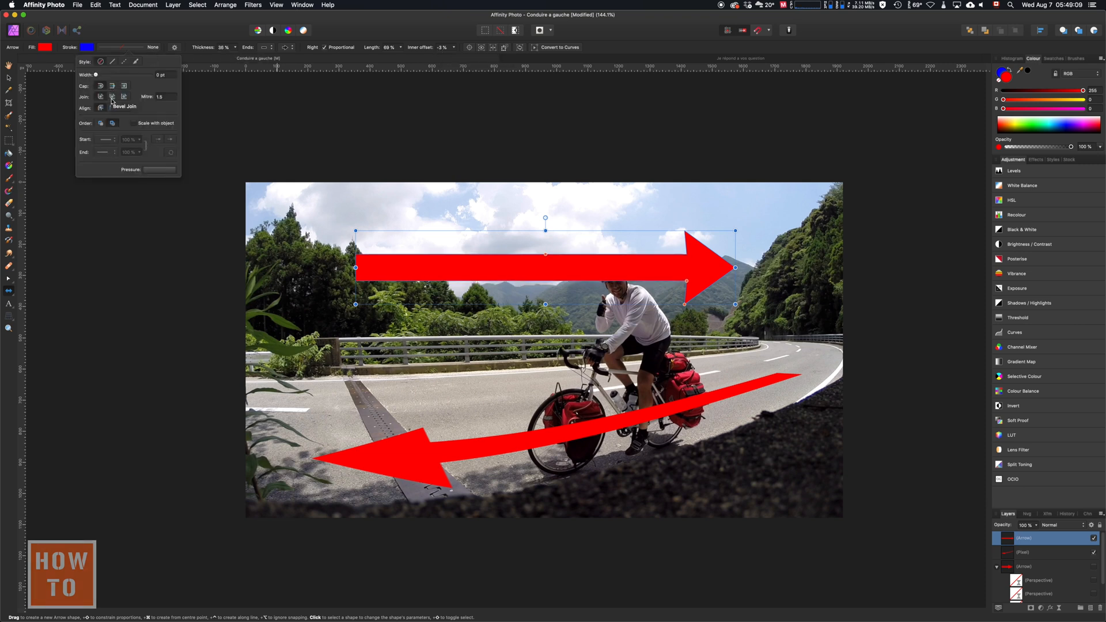
- Try a double-headed arrow preset, then undo it to stay single-headed
click(175, 48)
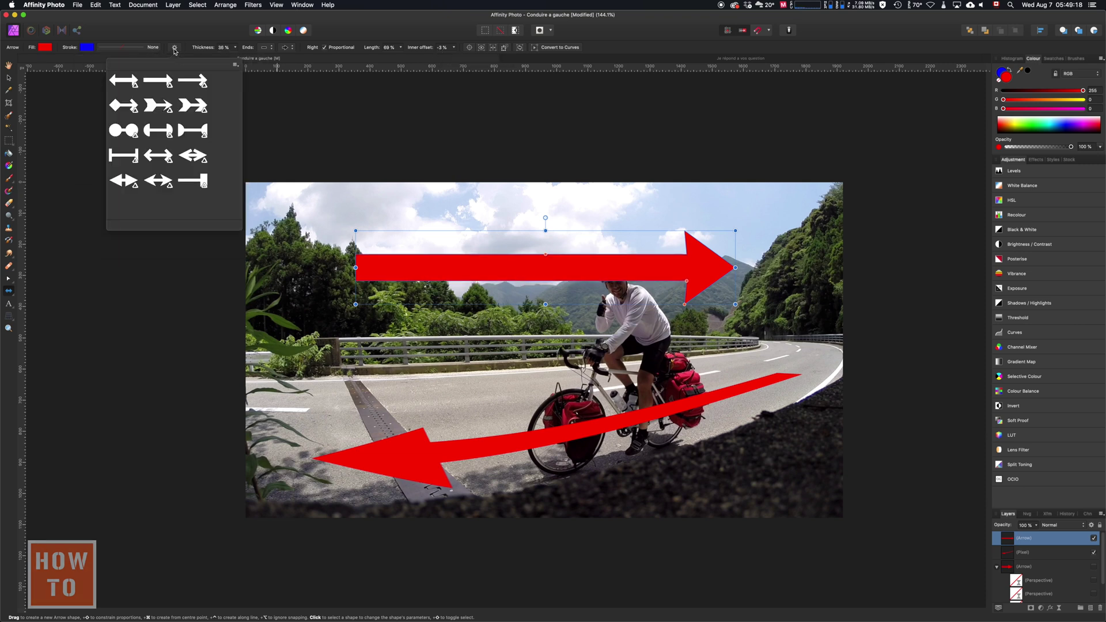
click(126, 107)
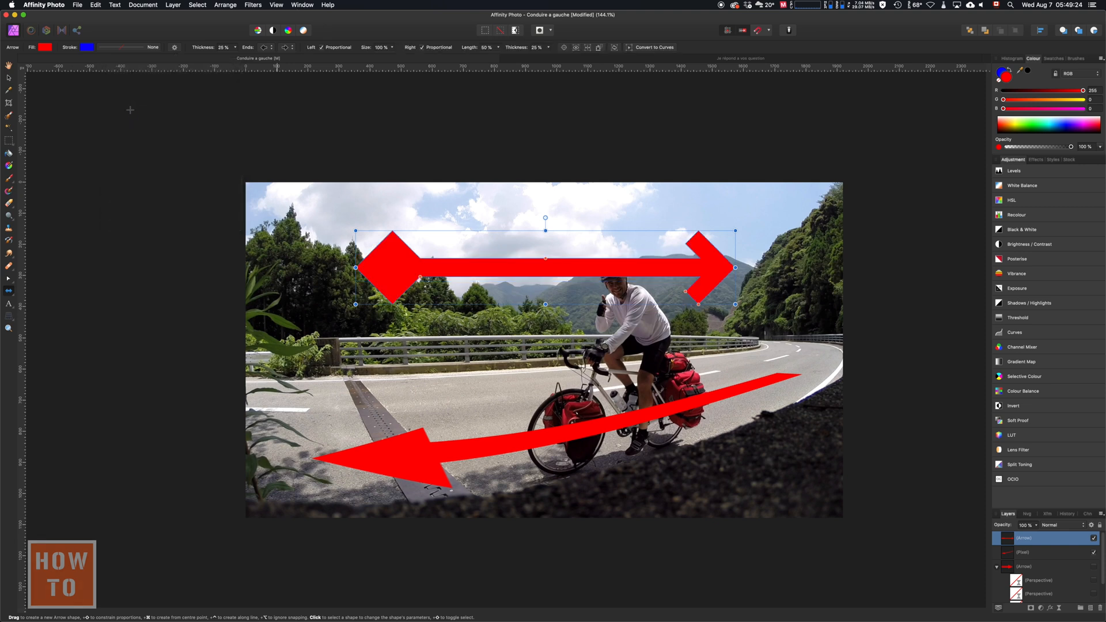
key(super+z)
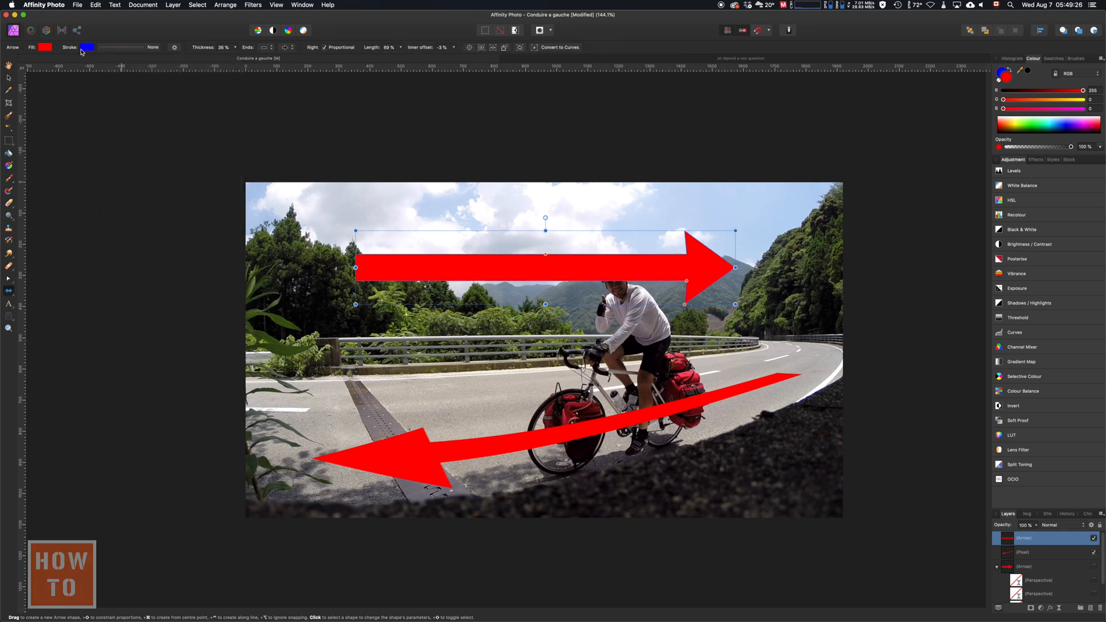
- Change the sky arrow's fill from red to blue on the HSL wheel and deselect it
click(87, 48)
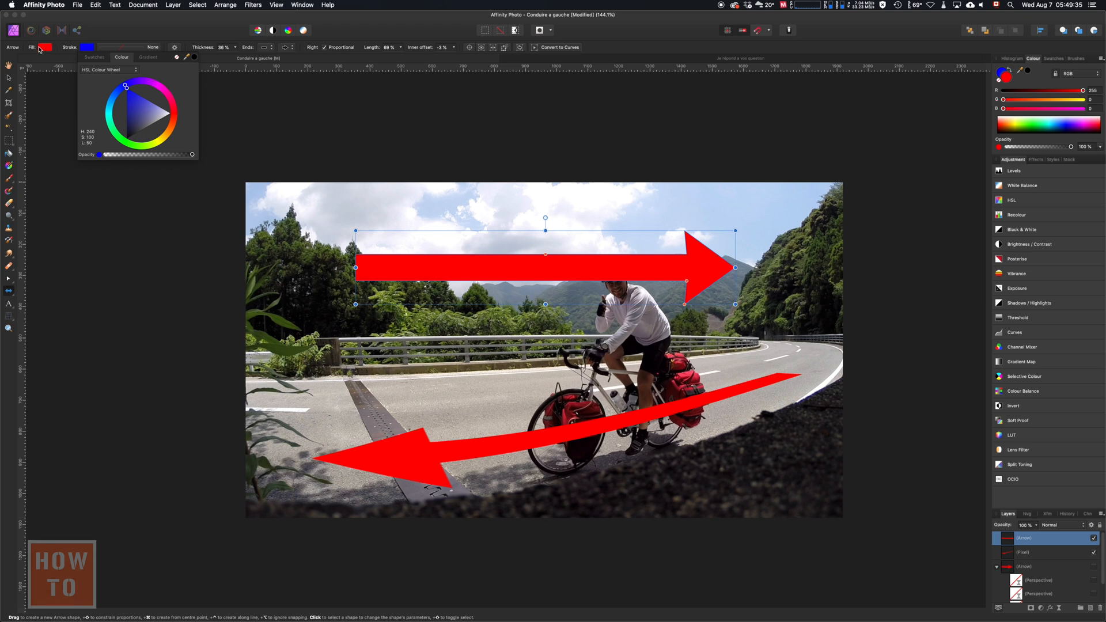
click(39, 50)
click(41, 49)
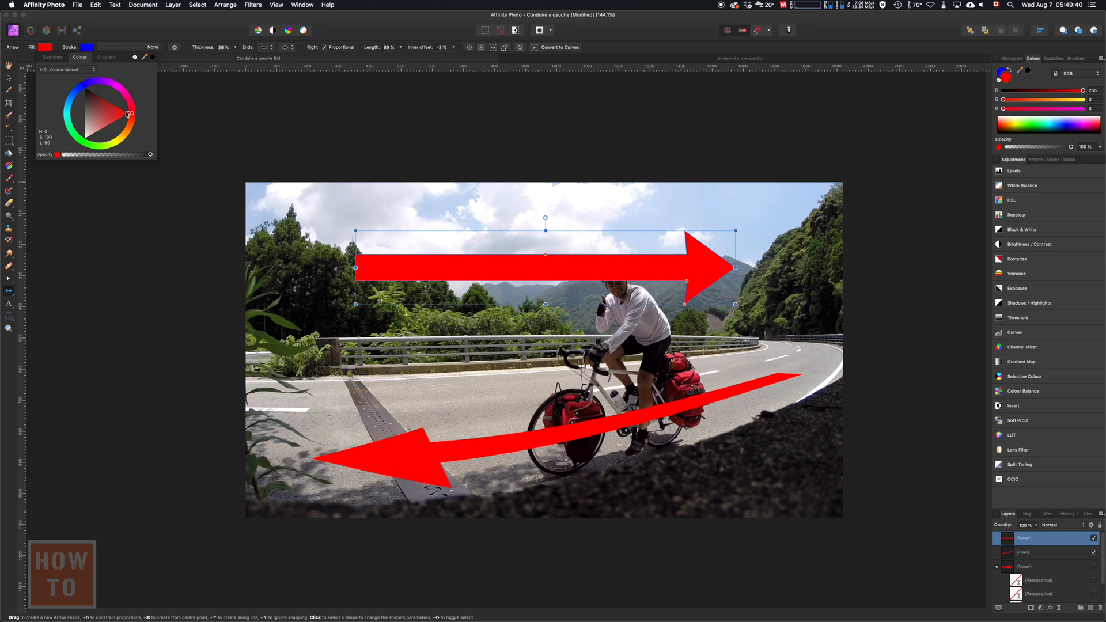
click(85, 88)
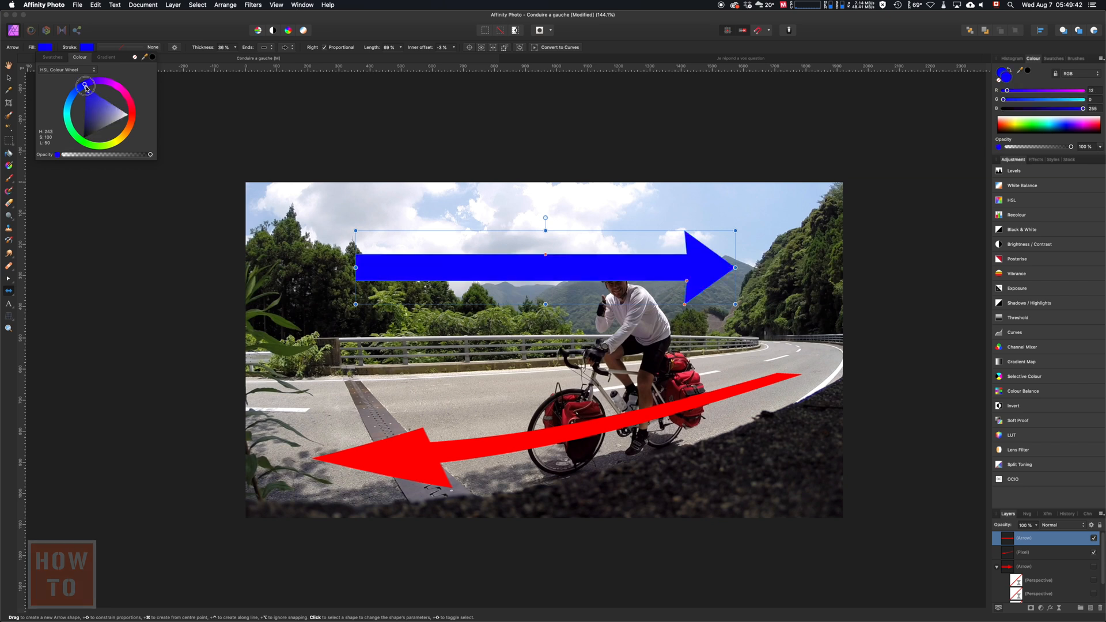
key(Escape)
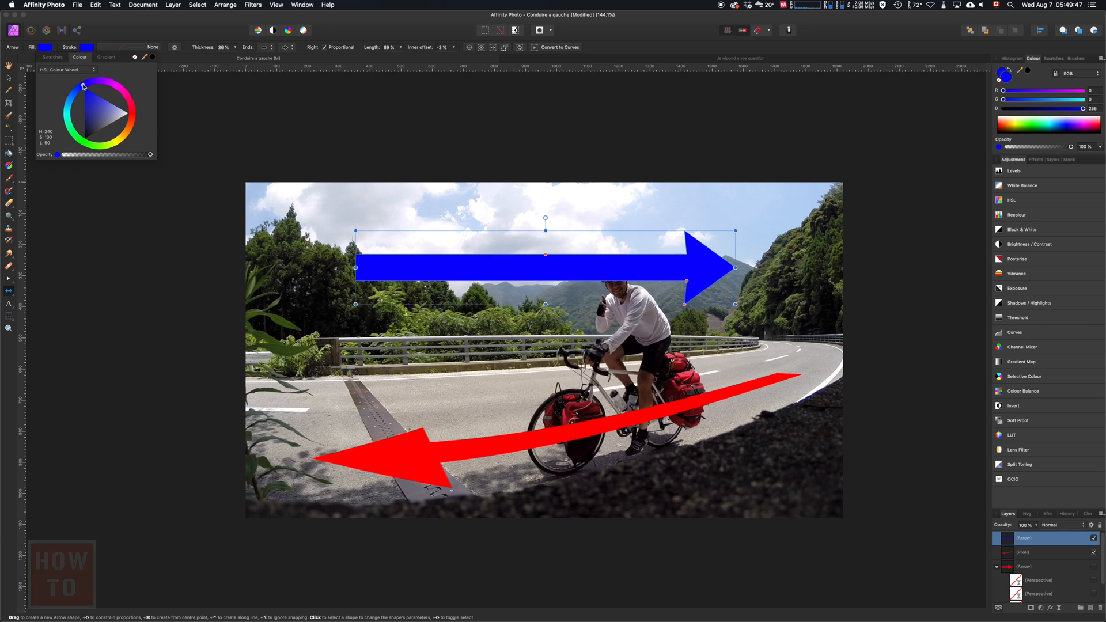
click(53, 52)
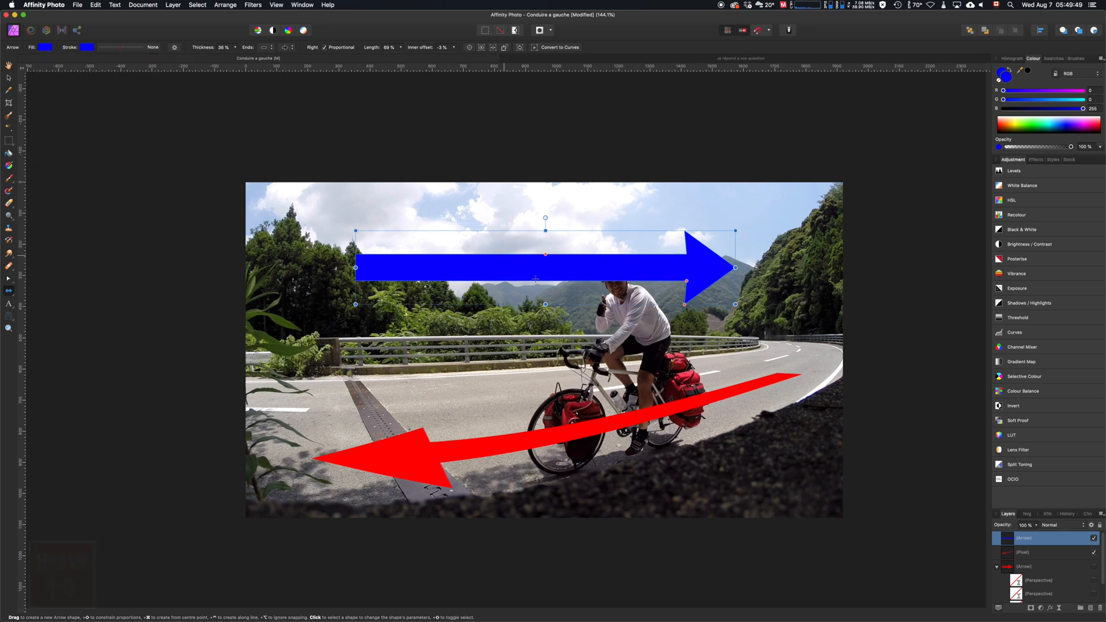